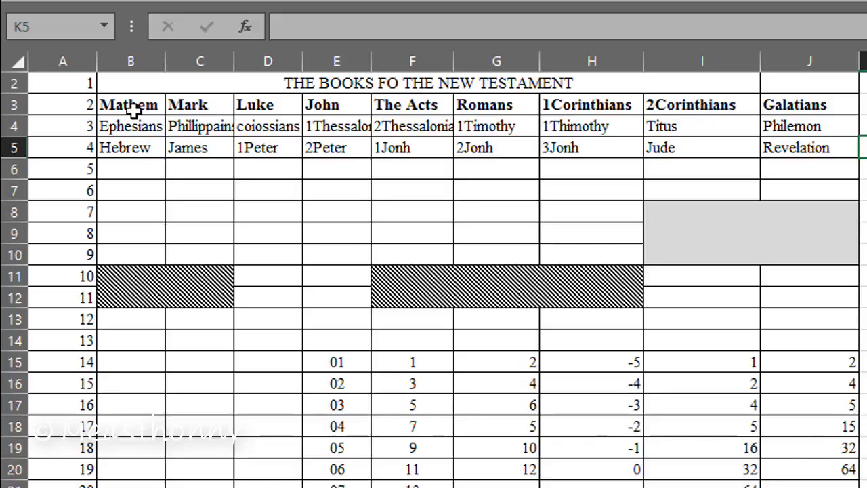
Select columns B through J in turn to review the finished New Testament table
click(128, 59)
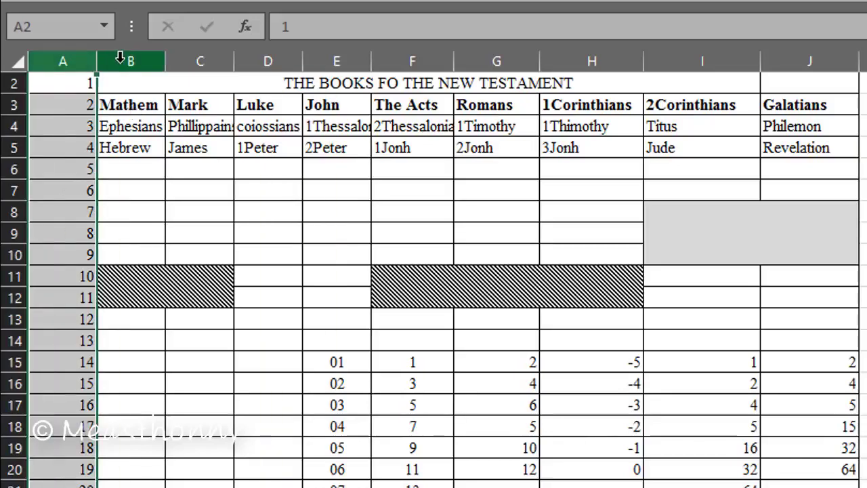
click(196, 59)
click(255, 59)
click(327, 58)
click(413, 59)
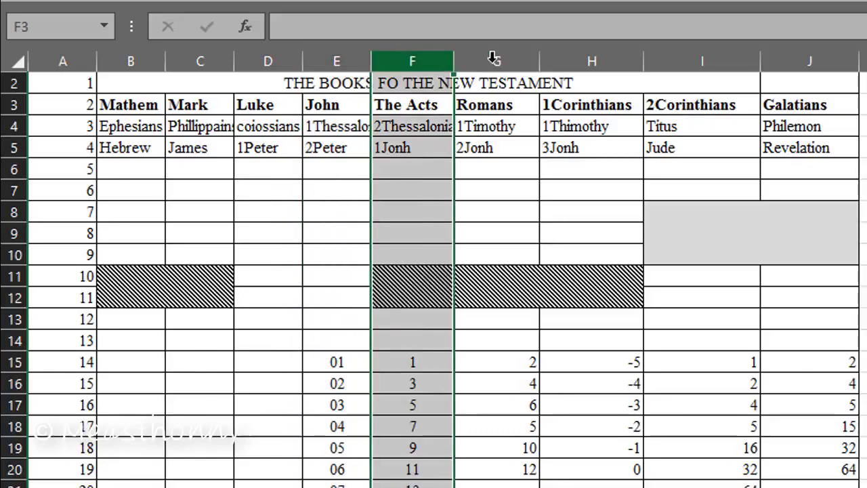
click(492, 59)
click(555, 58)
click(659, 58)
drag(762, 81, 811, 58)
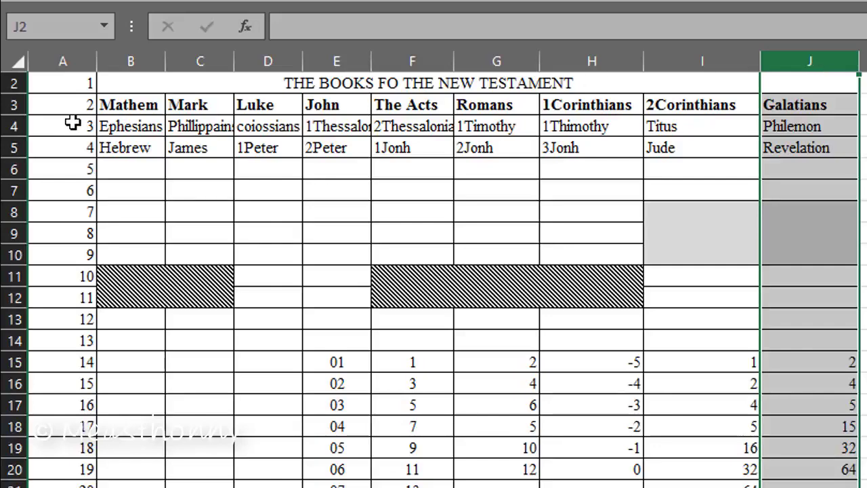
Check row 26 further down the table, then move to the empty Sheet2
scroll(68, 203, down, 5)
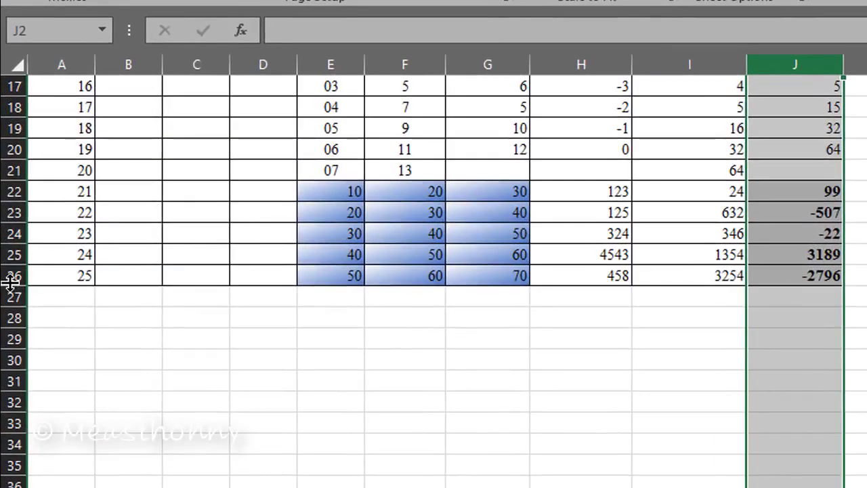
click(10, 278)
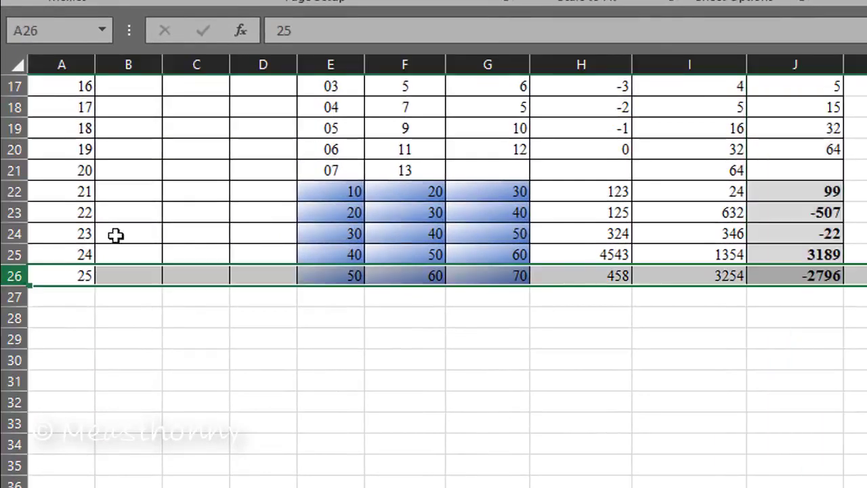
scroll(147, 238, up, 3)
scroll(140, 237, up, 3)
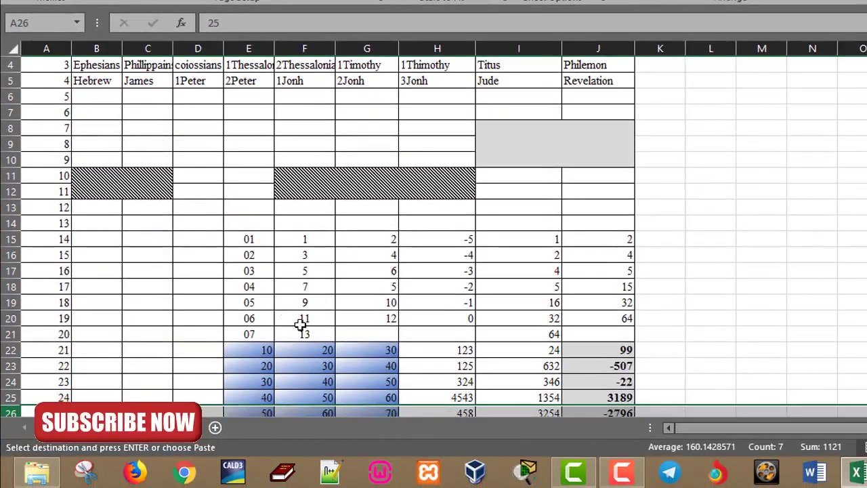
click(162, 434)
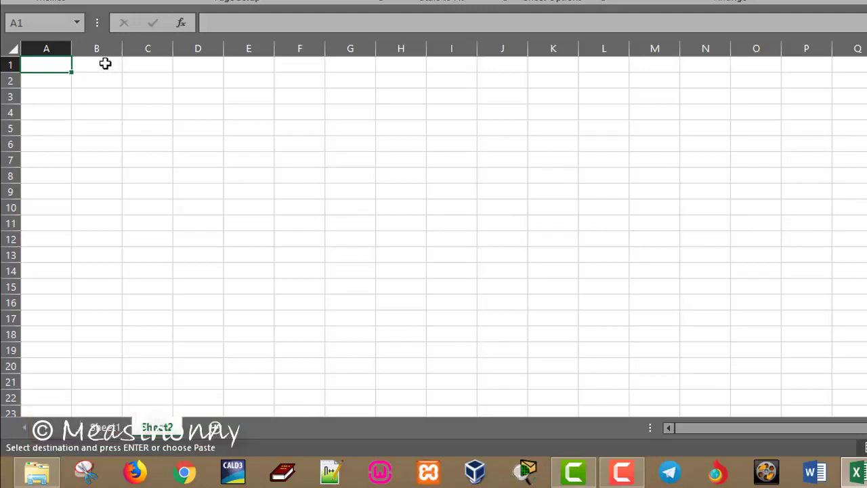
Merge & Center B1:J1 and enter the title 'THE BOOKS FO THE NEW TESTAMENT'
mouse_move(105, 62)
mouse_down()
mouse_move(570, 59)
mouse_move(513, 60)
mouse_up()
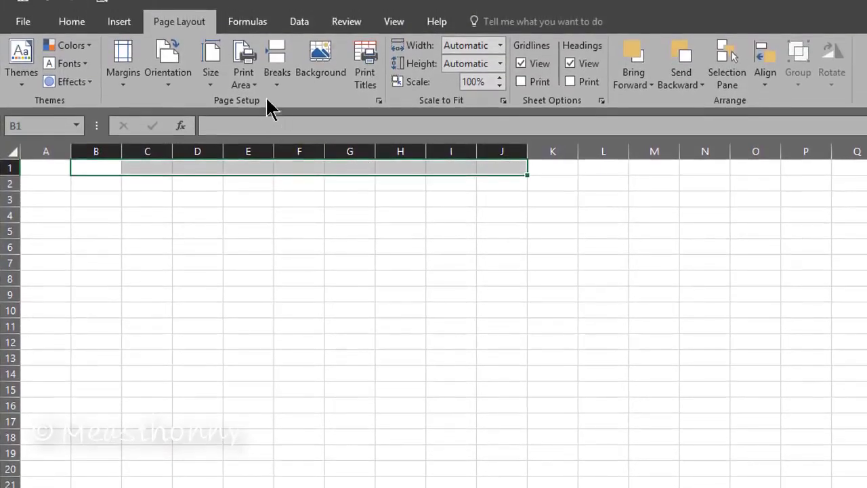
click(80, 24)
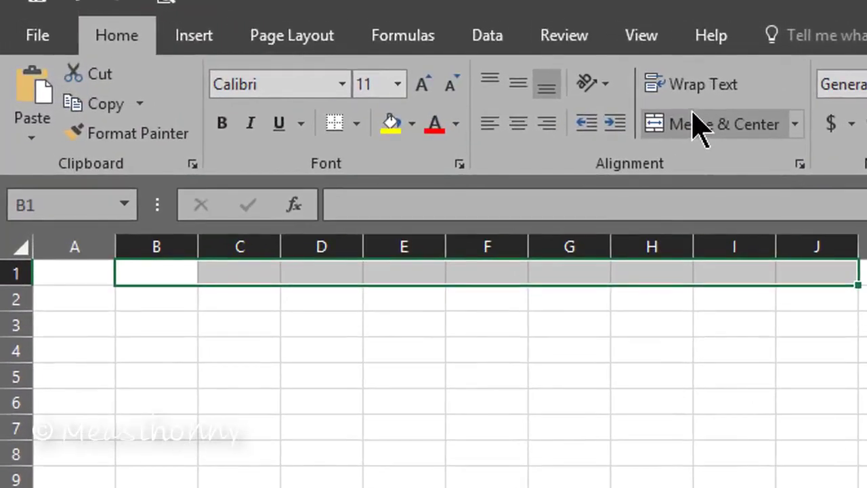
click(697, 125)
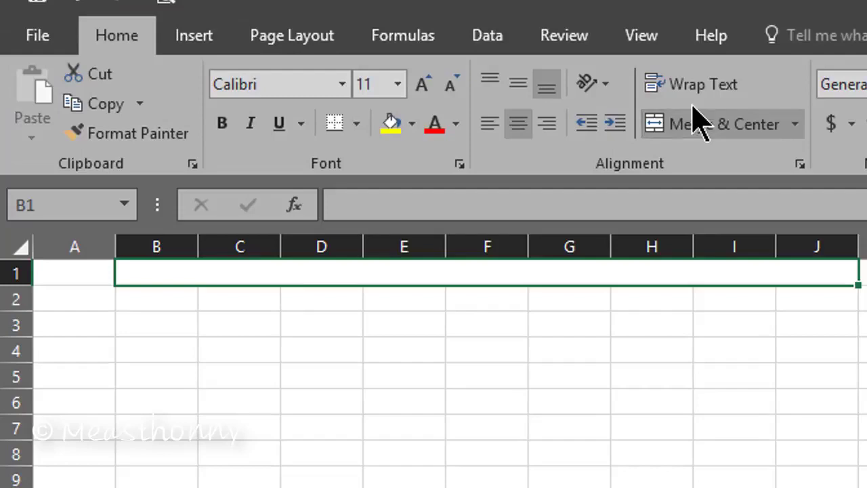
text(TH)
text(E)
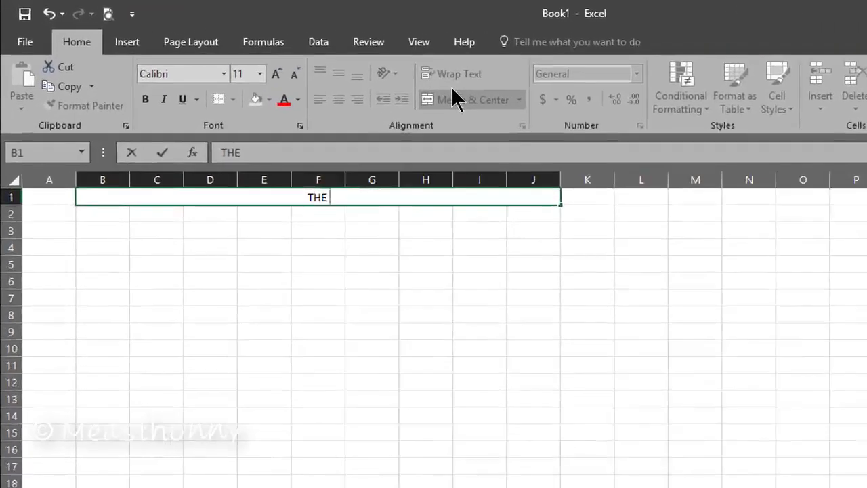
text( BOOKS FO T)
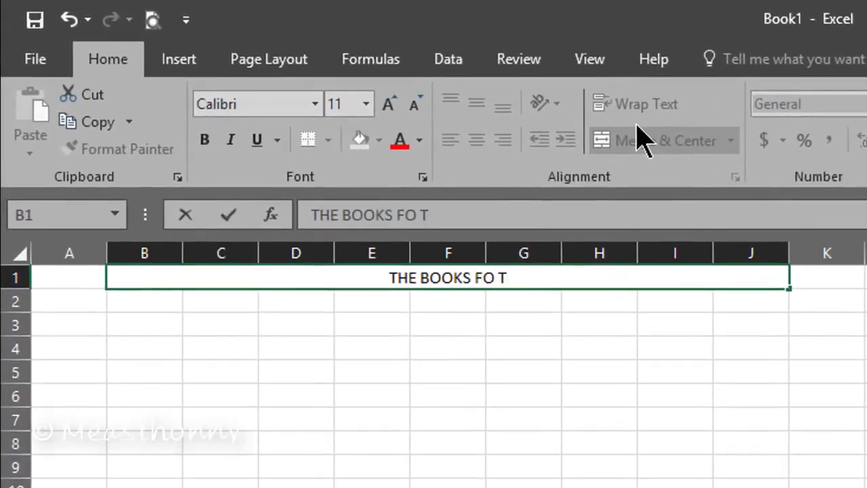
text(HE NEW TEST)
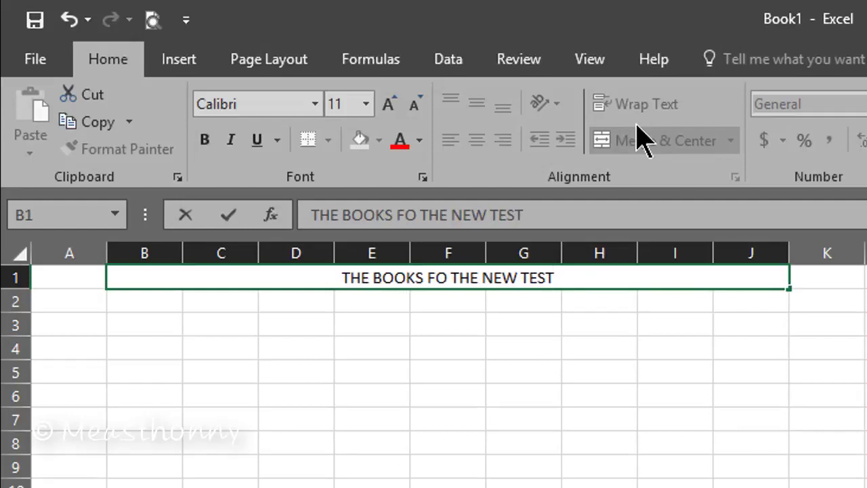
text(AMENT)
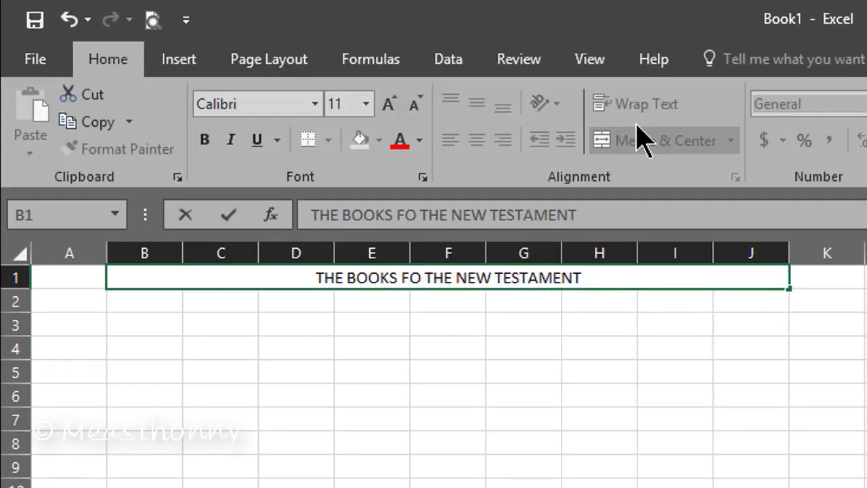
click(83, 281)
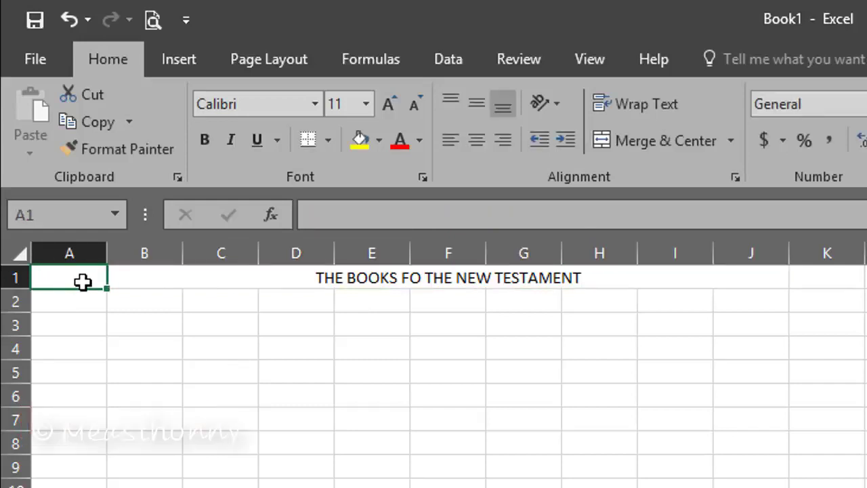
Fill A1:A11 with 1 to 11 from a 1, 2 start, then narrow column A
text(1)
click(90, 302)
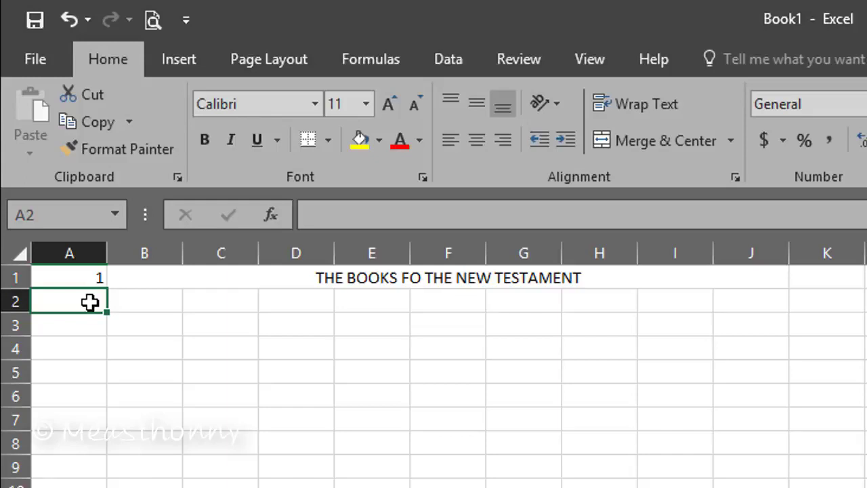
text(2)
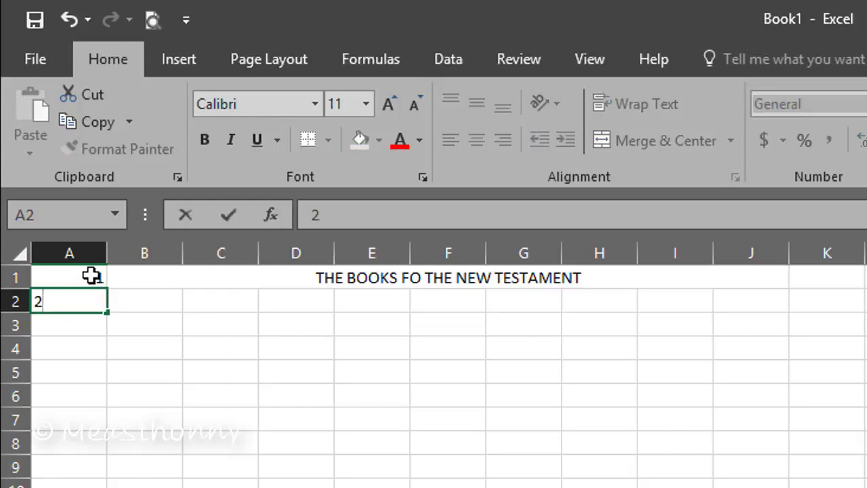
mouse_move(91, 275)
mouse_down()
mouse_move(113, 474)
mouse_move(90, 424)
mouse_up()
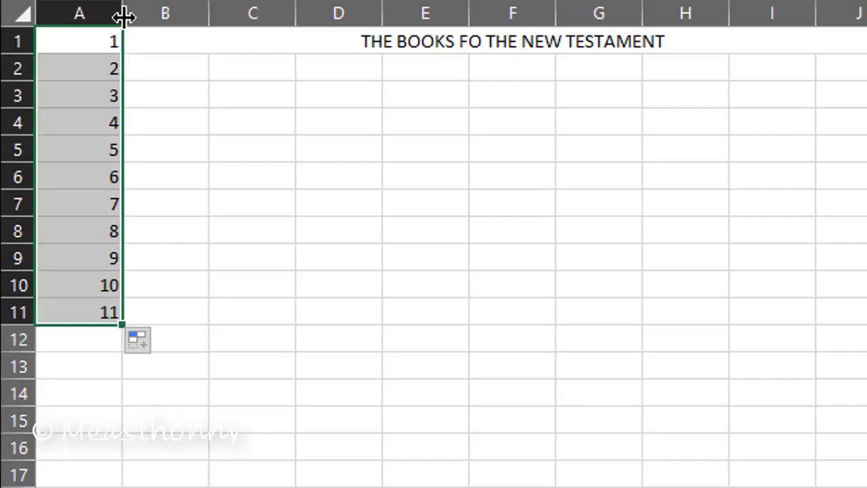
drag(124, 17, 92, 27)
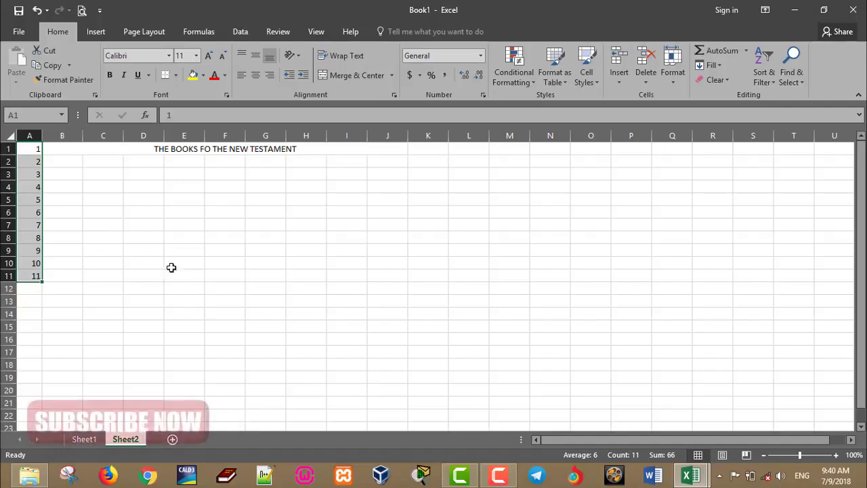
Enter bold 'Matthew' in B2 and widen columns B and C to fit
click(72, 163)
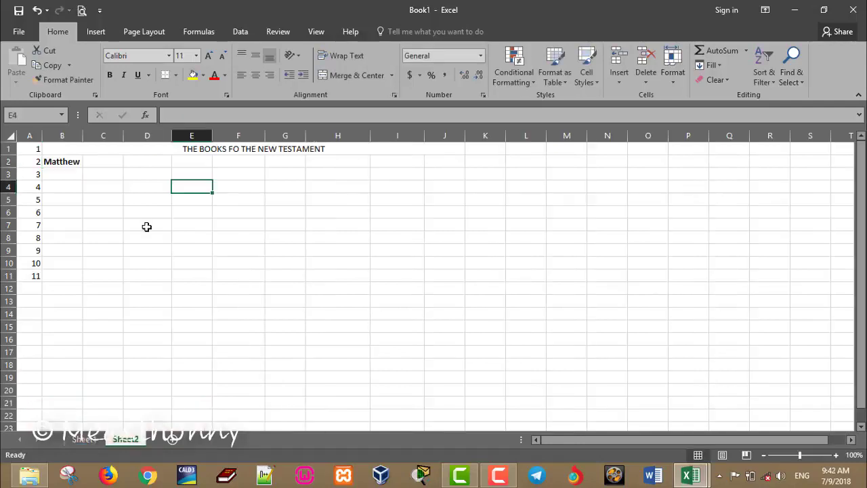
click(82, 136)
drag(81, 136, 141, 137)
click(163, 198)
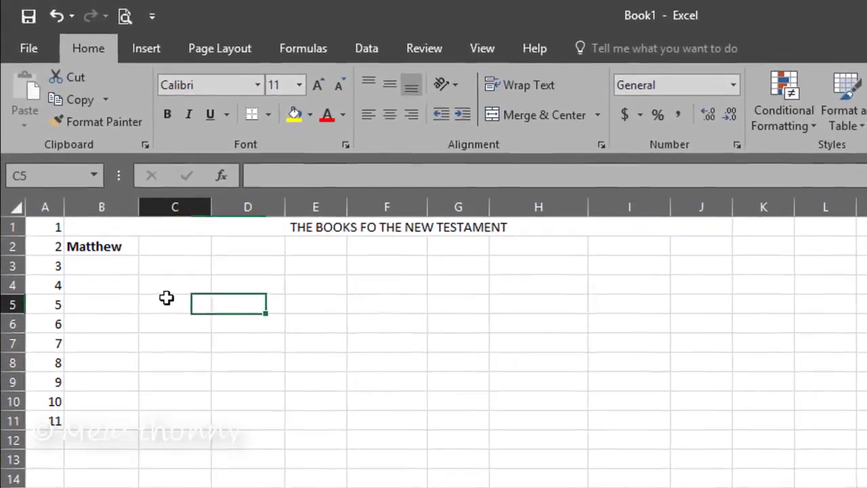
Apply a black Reverse Diagonal Stripe pattern fill to C5:D6 through Format Cells
drag(111, 195, 162, 209)
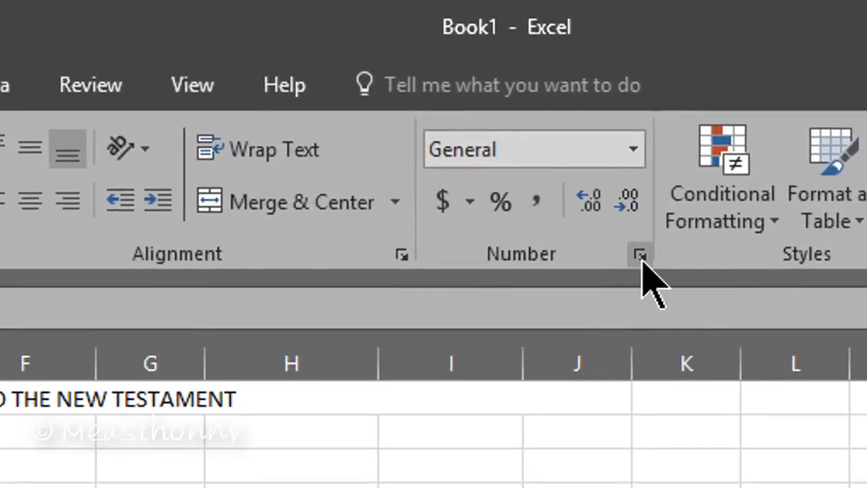
click(639, 255)
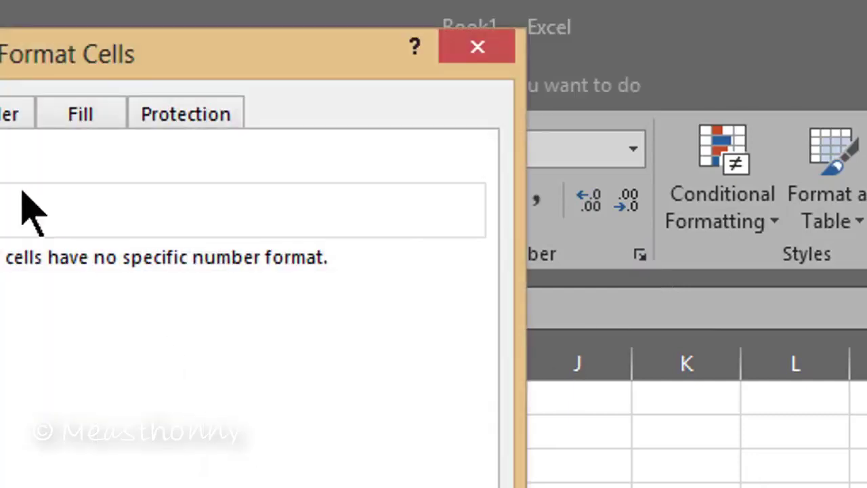
click(95, 120)
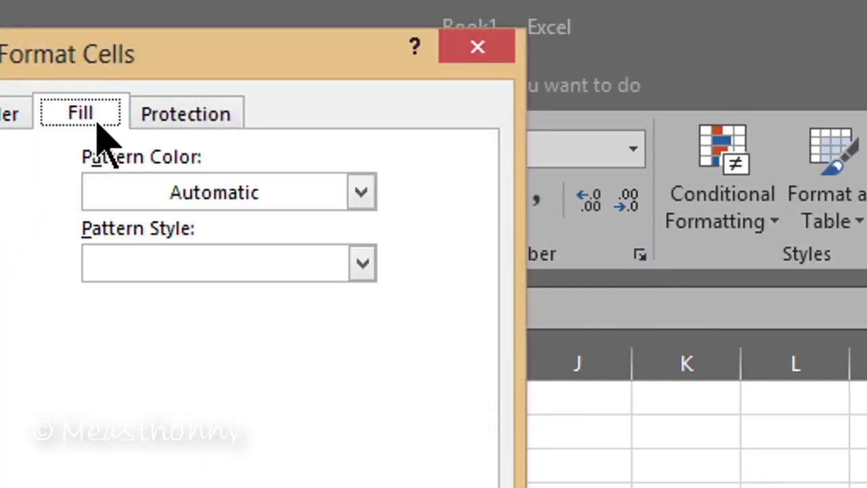
click(341, 264)
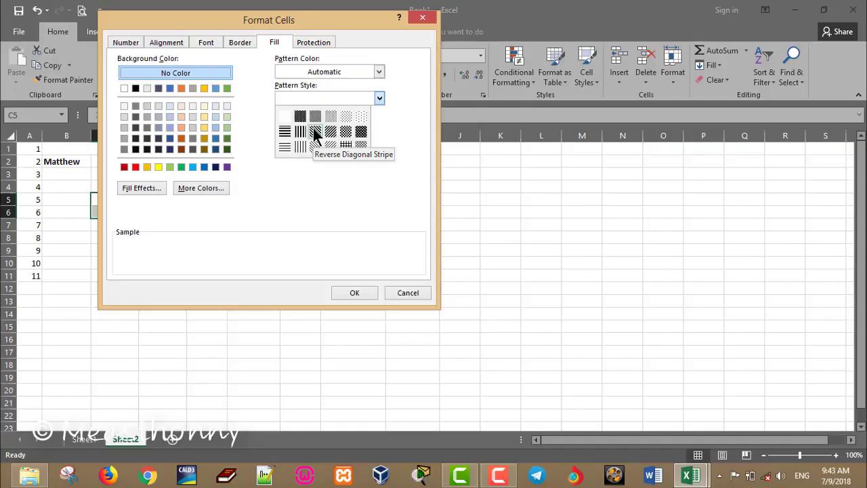
click(312, 129)
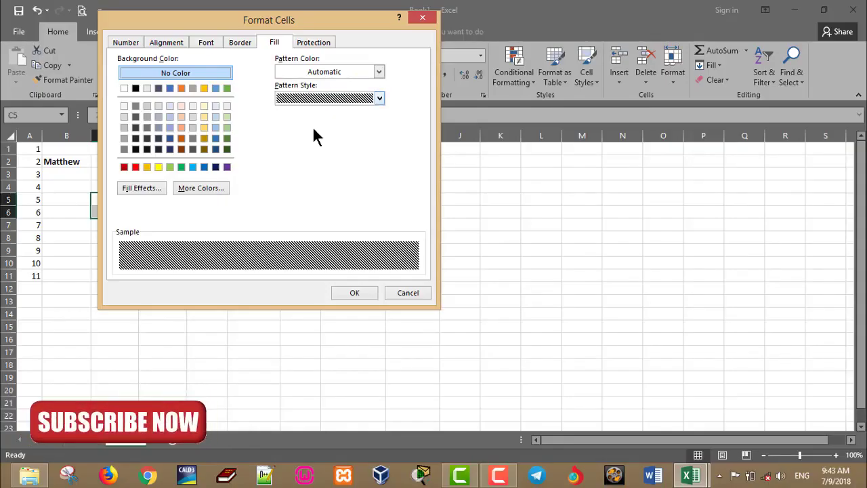
click(340, 291)
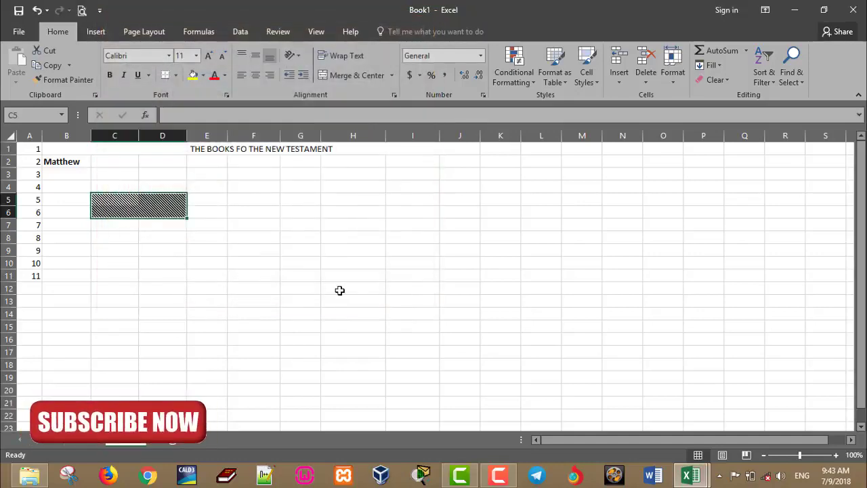
click(132, 226)
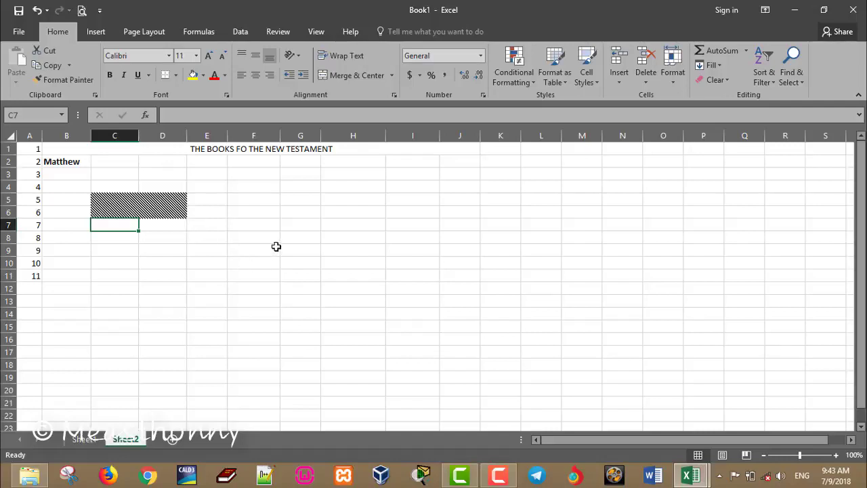
Shade F5:G6 with a solid grey background colour through Format Cells
drag(262, 197, 302, 212)
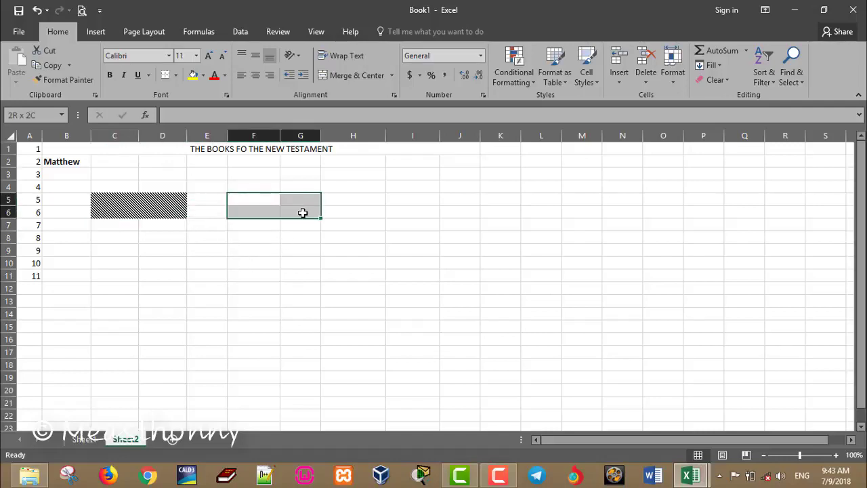
click(482, 95)
click(283, 45)
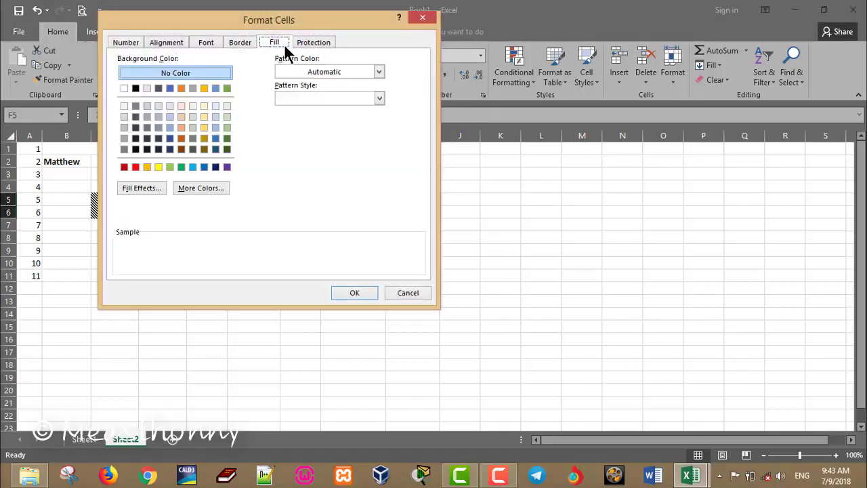
click(192, 88)
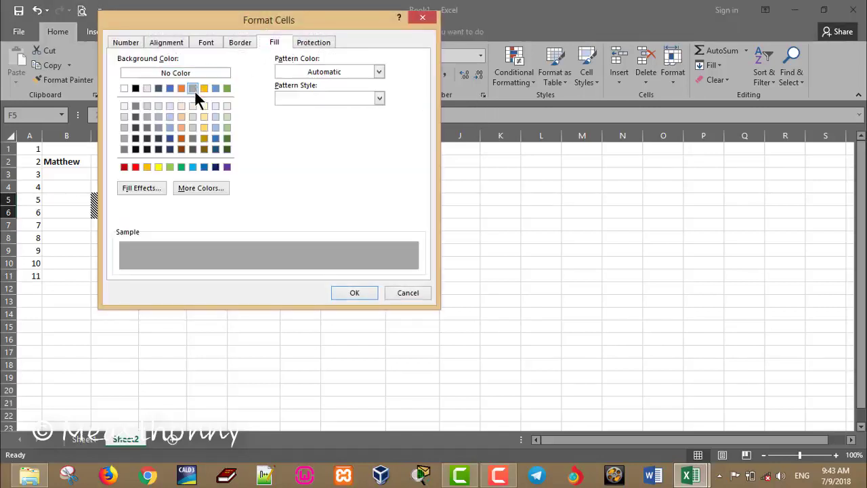
click(346, 290)
click(184, 241)
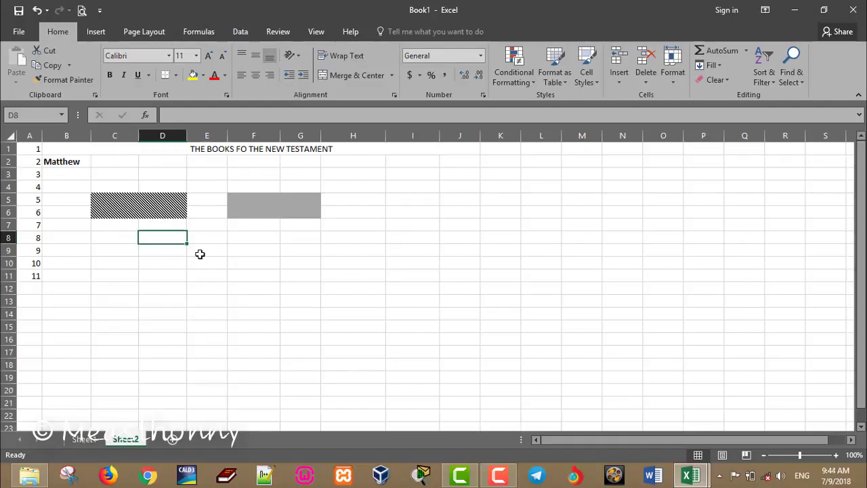
Give F10:F12 a white-to-blue Diagonal down gradient through Fill Effects
drag(249, 264, 250, 288)
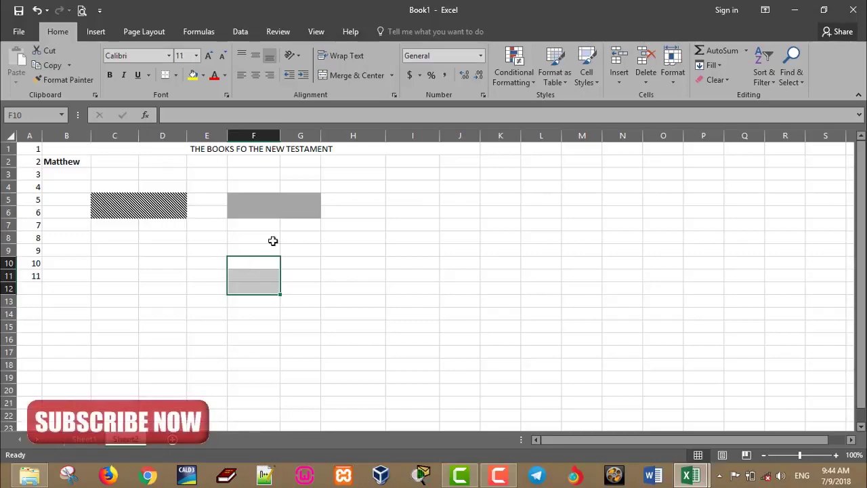
click(482, 95)
click(277, 41)
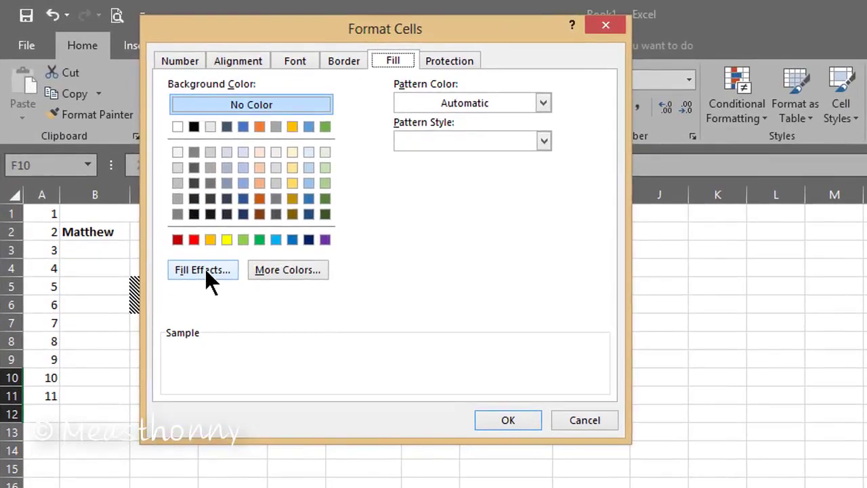
click(204, 268)
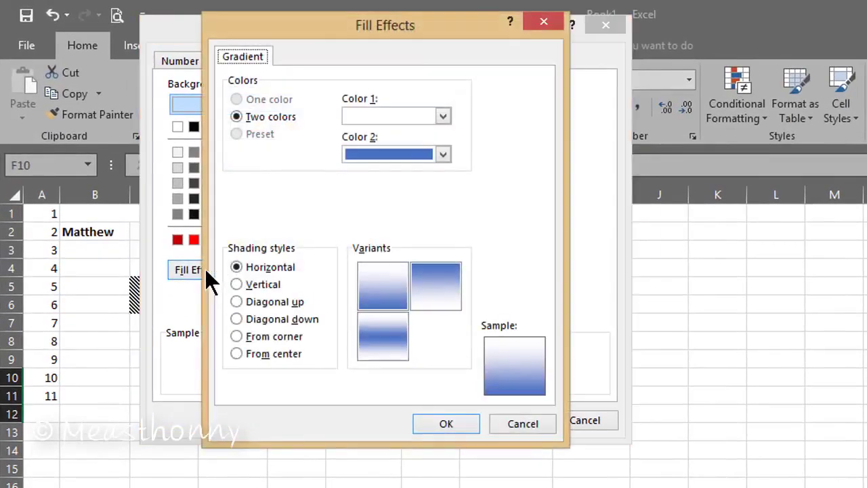
click(236, 318)
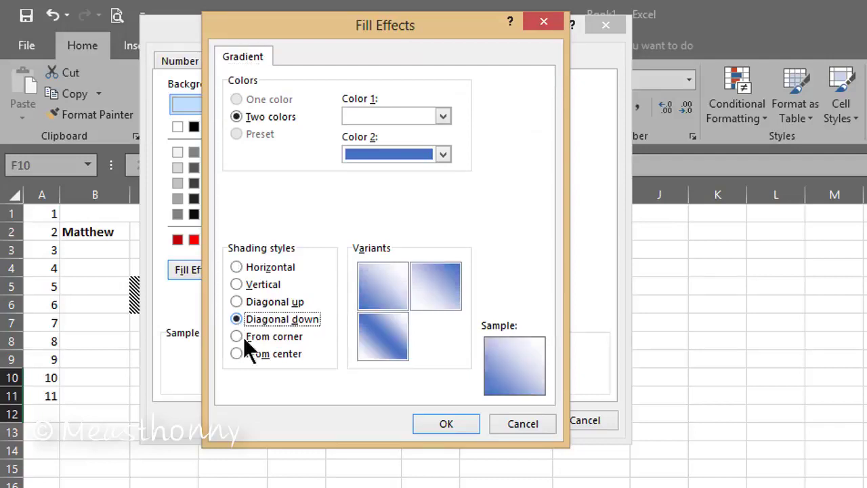
click(378, 342)
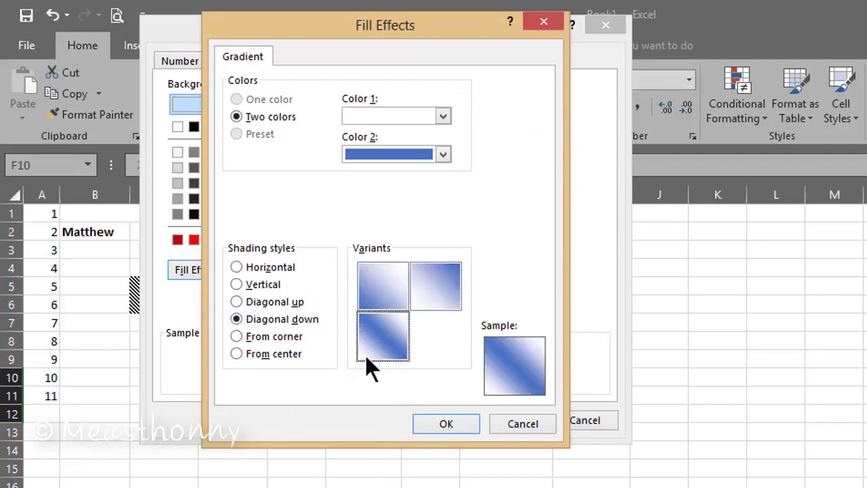
click(441, 424)
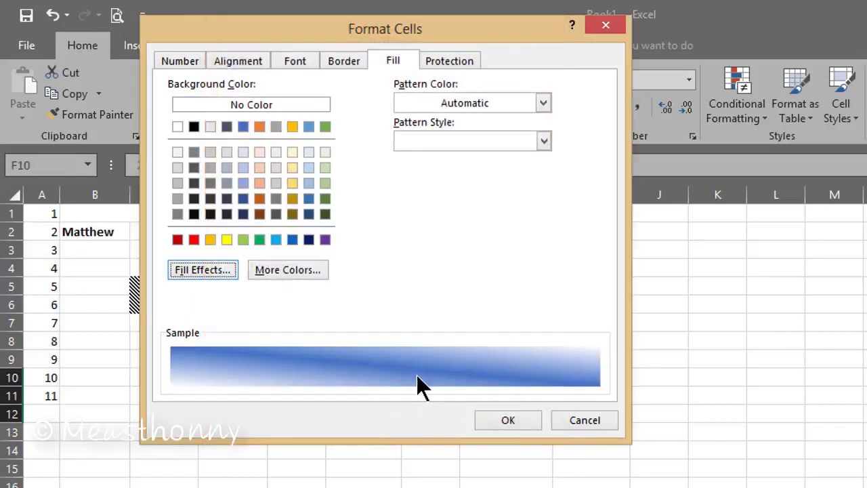
click(507, 419)
key(Right)
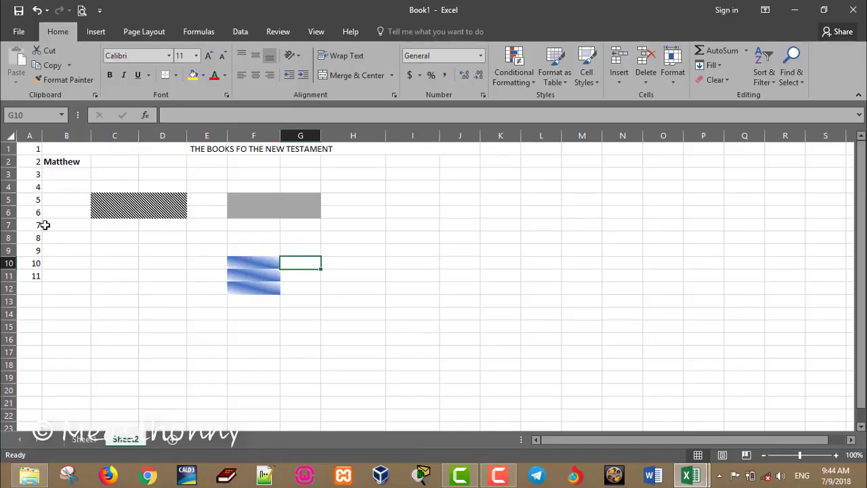
Enter 1 and 2 in C8:C9 and extend the series to fill C8:C16 with 1–9
click(106, 238)
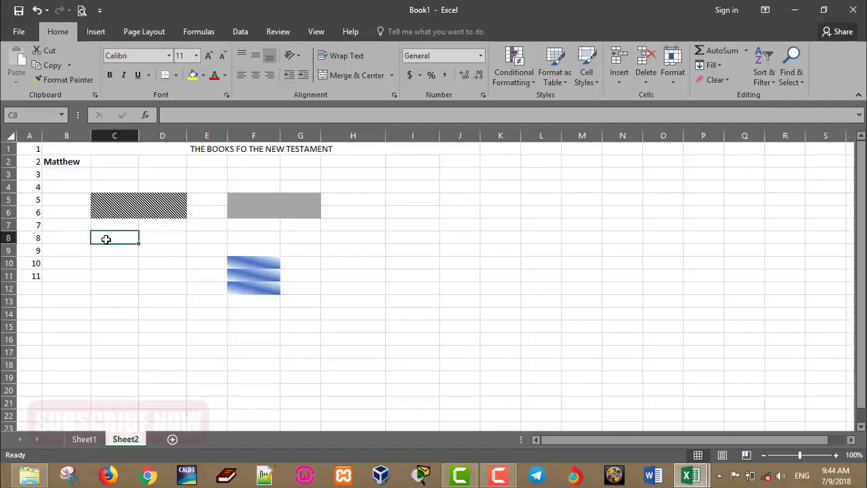
key(Down)
text(2)
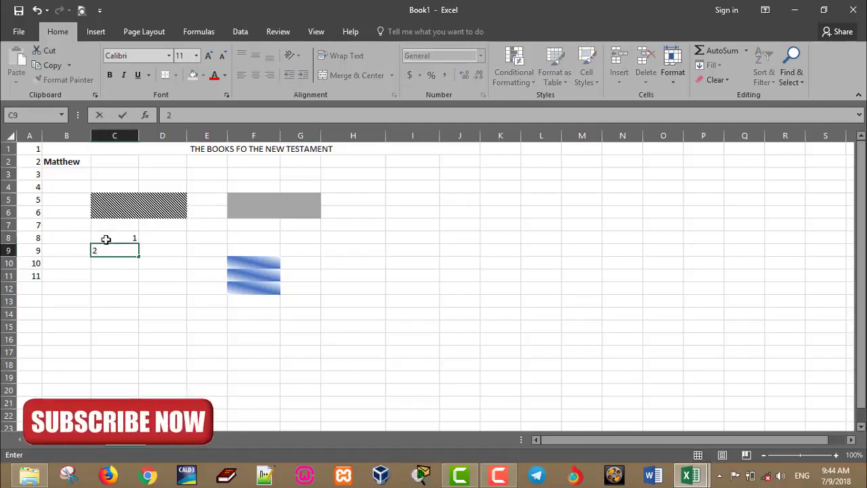
click(133, 237)
shift+click(123, 251)
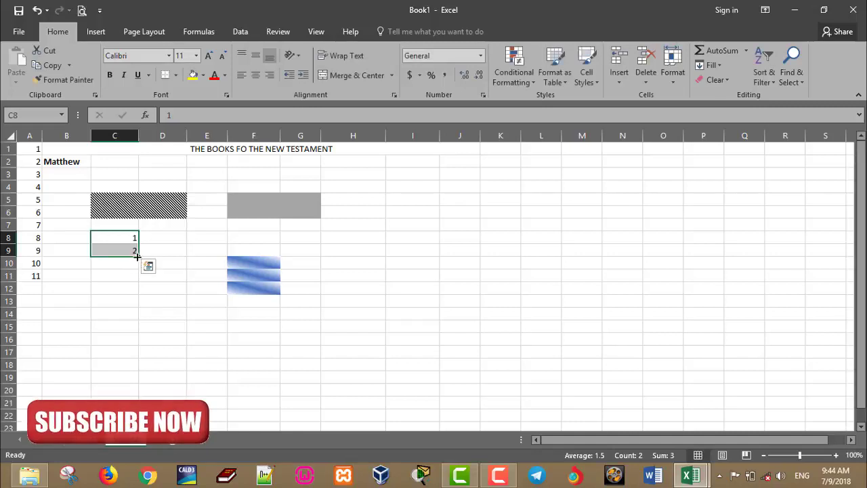
drag(138, 255, 124, 349)
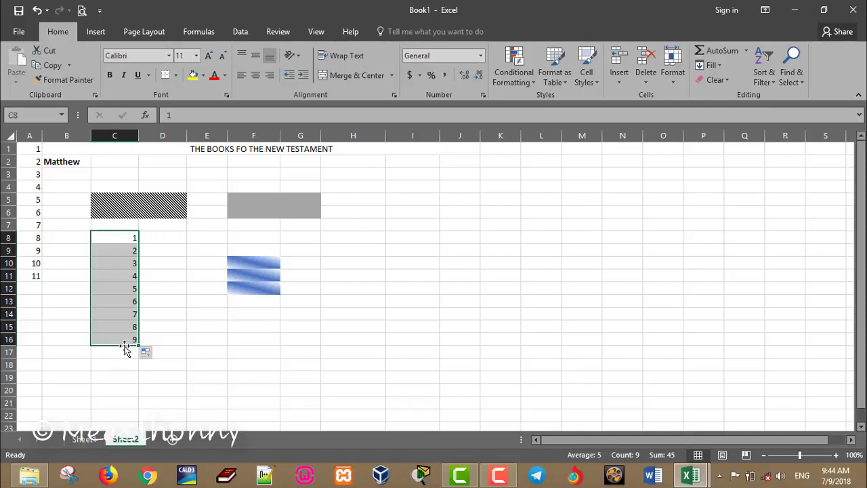
Apply a custom 00 number format so column C shows 01 through 09
click(483, 95)
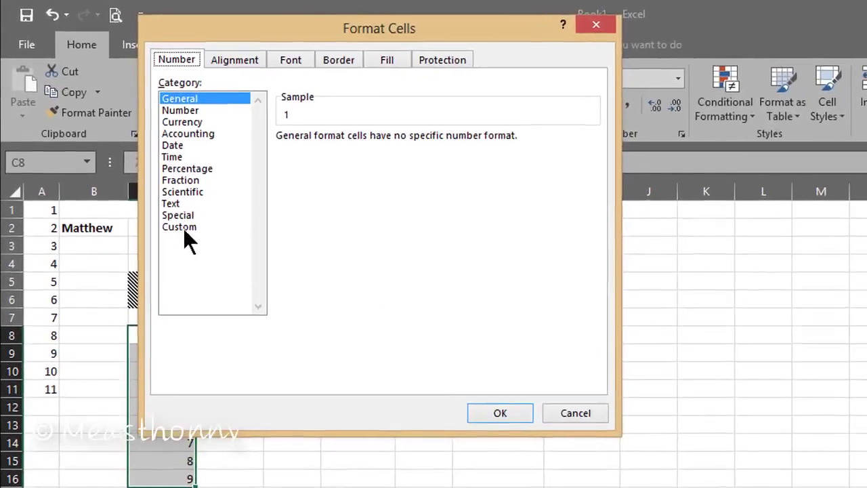
click(183, 231)
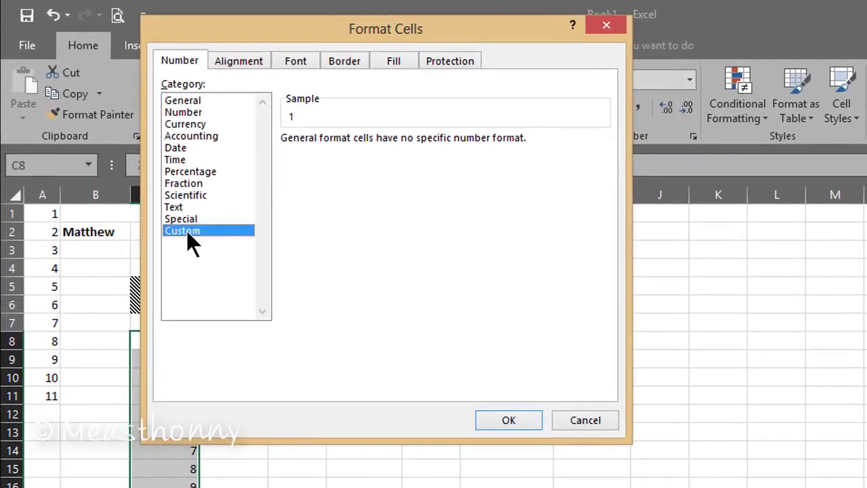
click(298, 183)
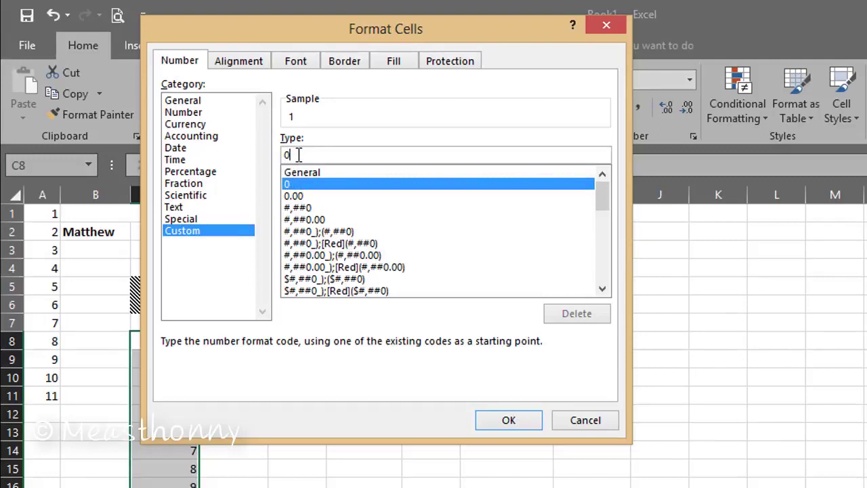
text(0)
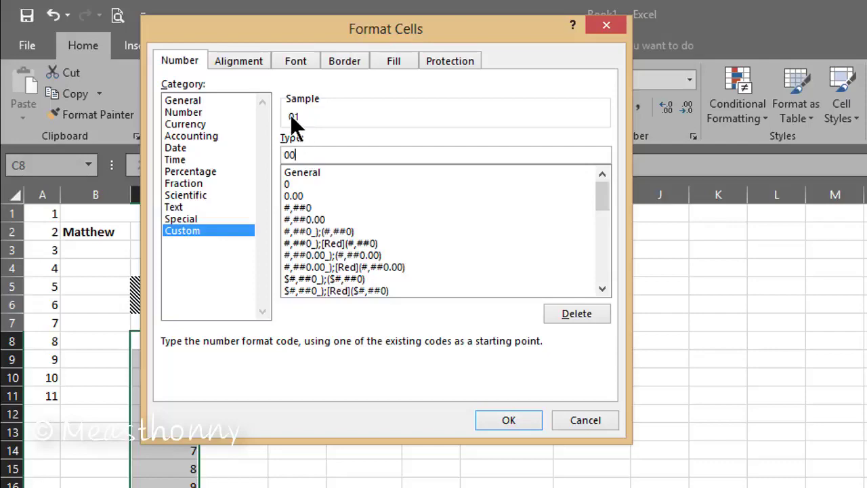
click(504, 417)
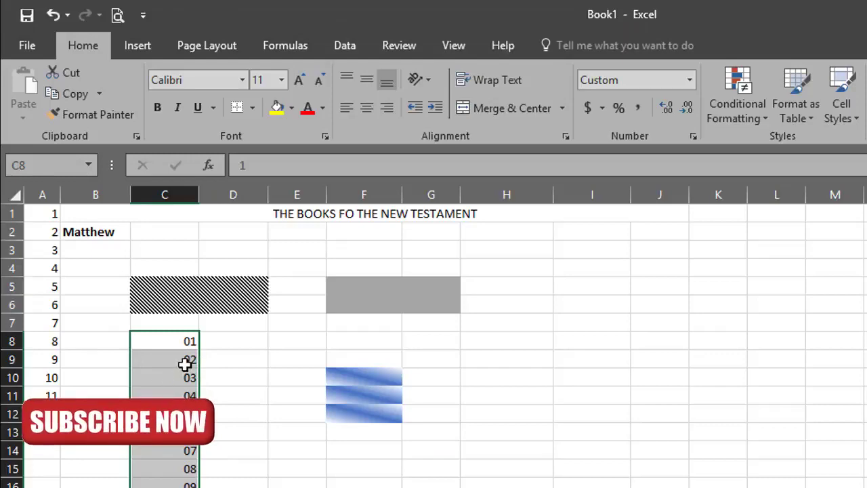
Change the custom format to 000 so the numbers read 001 through 009
click(692, 136)
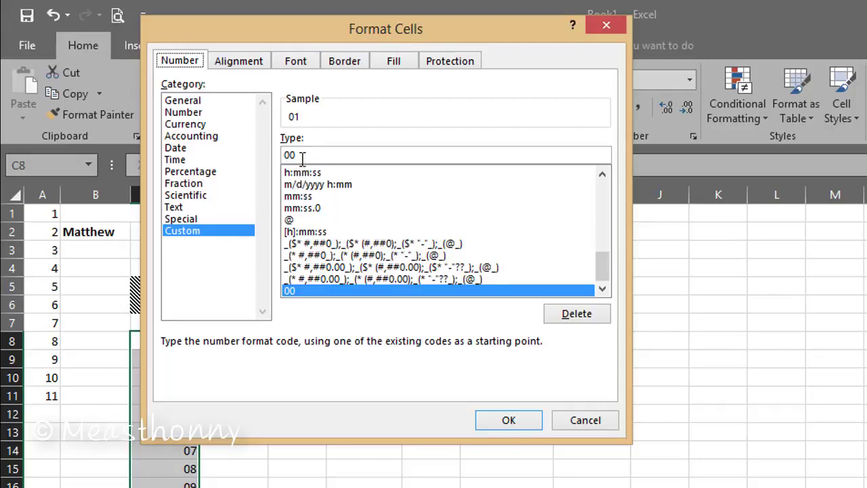
text(0)
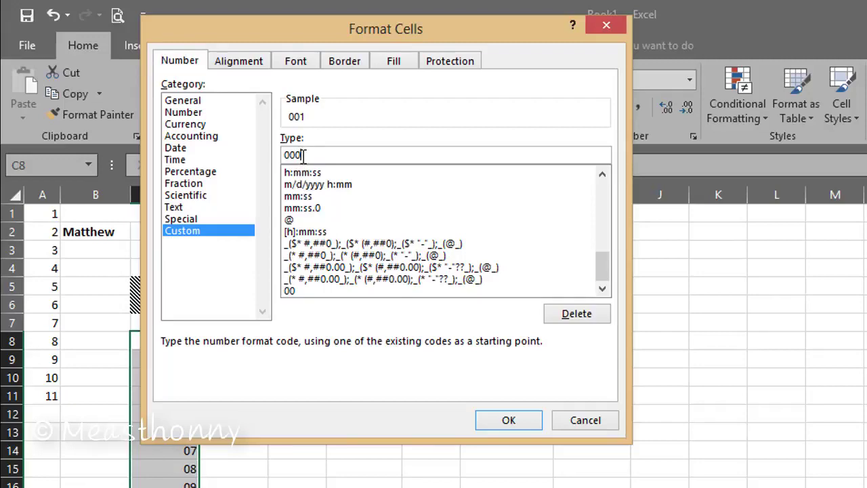
click(501, 422)
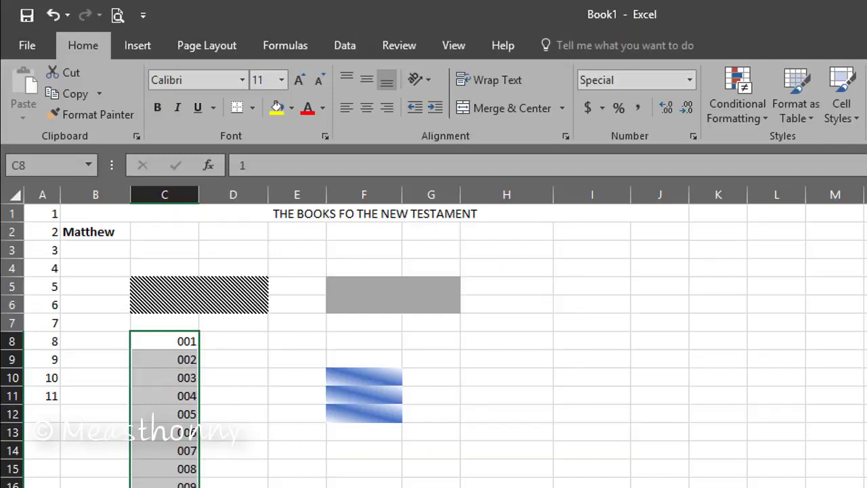
Enter 123 in F14 and 24 in G14
click(352, 455)
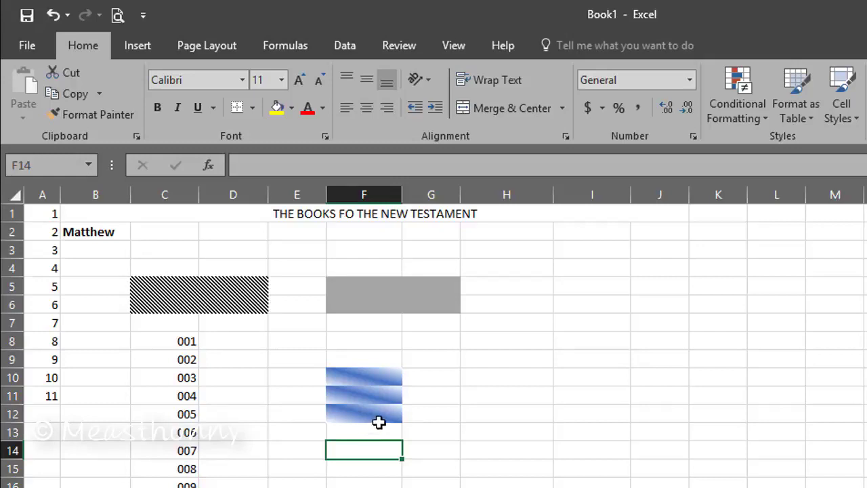
text(1)
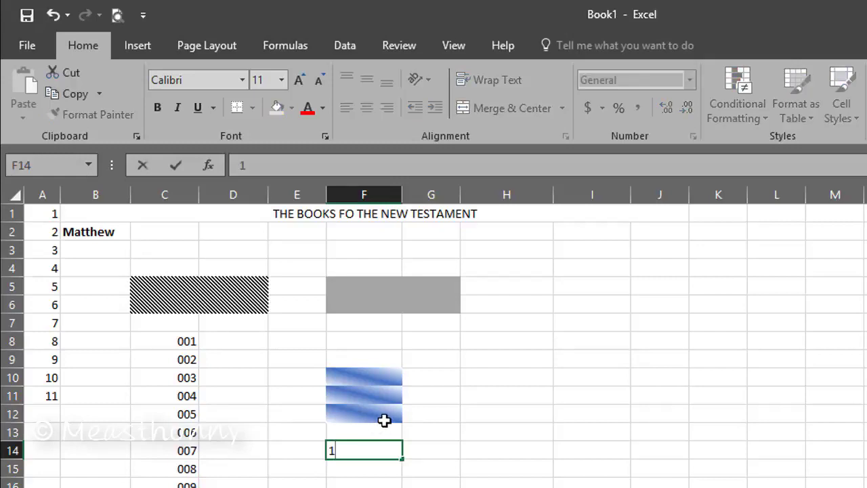
text(23)
click(436, 452)
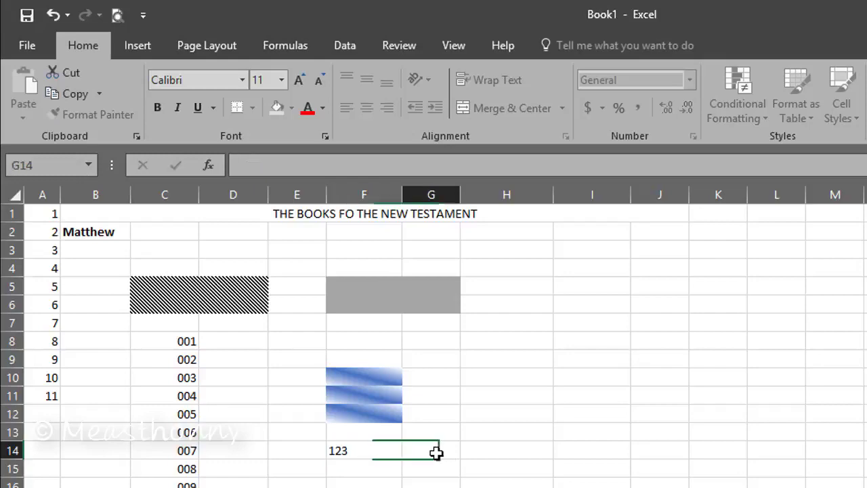
text(24)
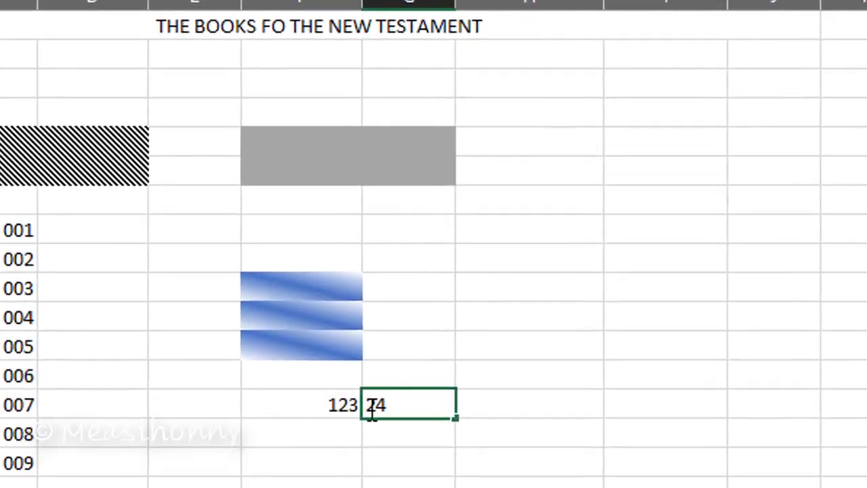
click(495, 410)
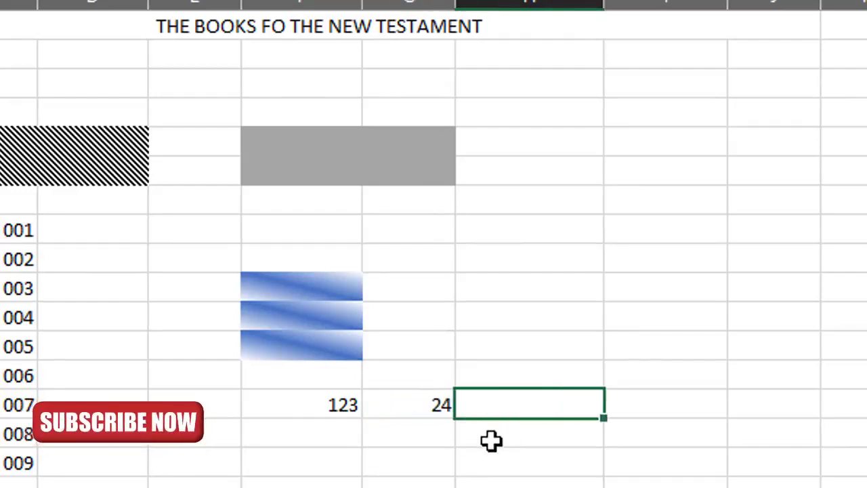
Enter the formula =F14-G14 in H14 so it returns 99
text(=)
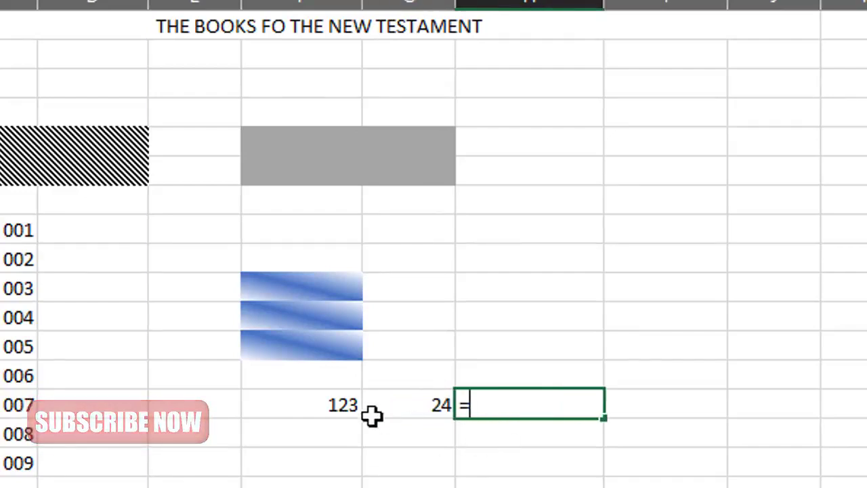
click(311, 405)
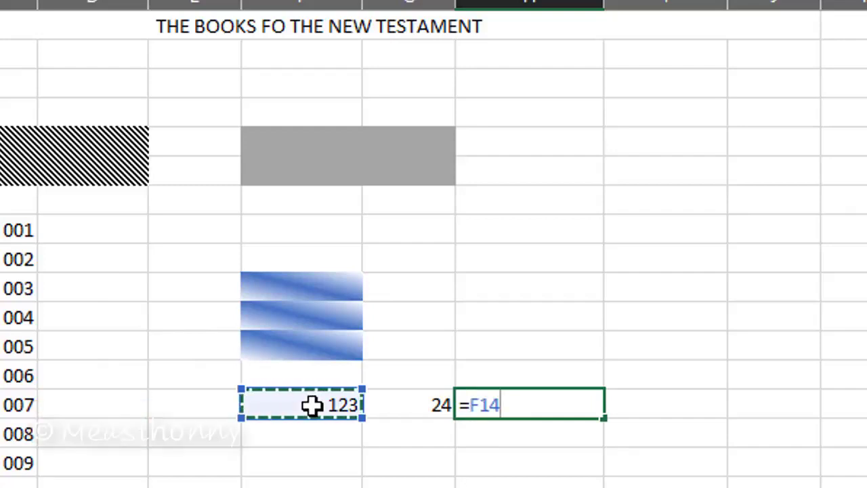
text(-)
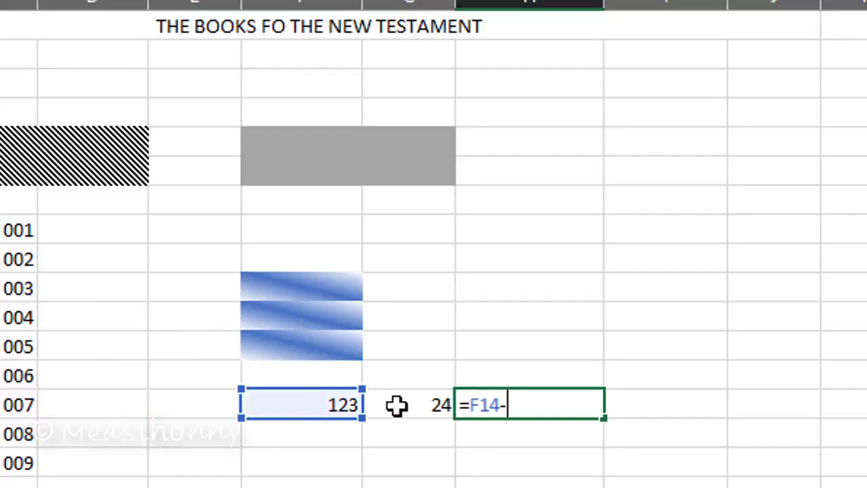
click(398, 405)
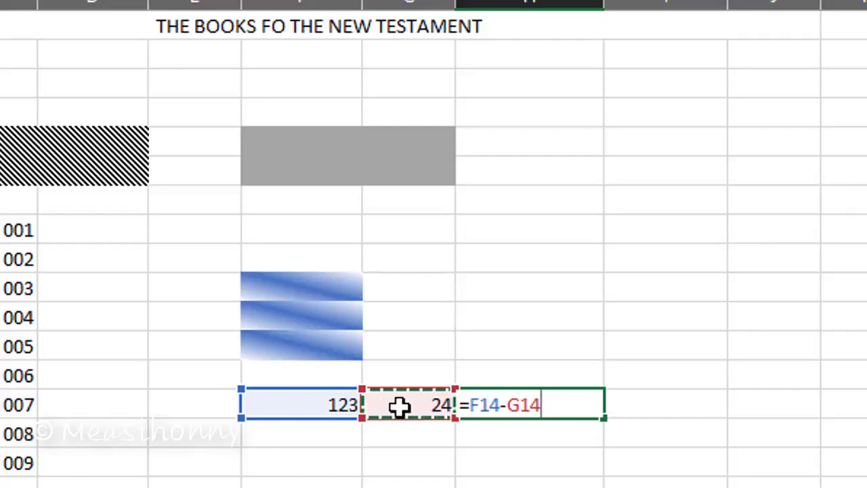
key(Return)
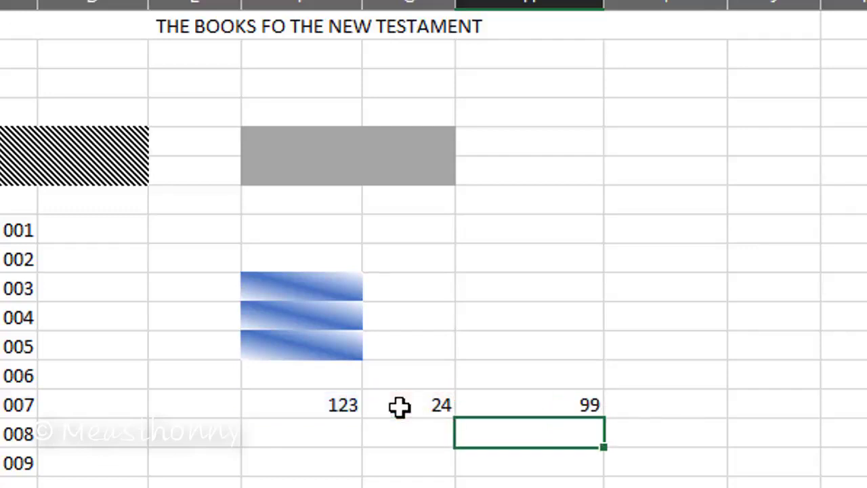
click(350, 432)
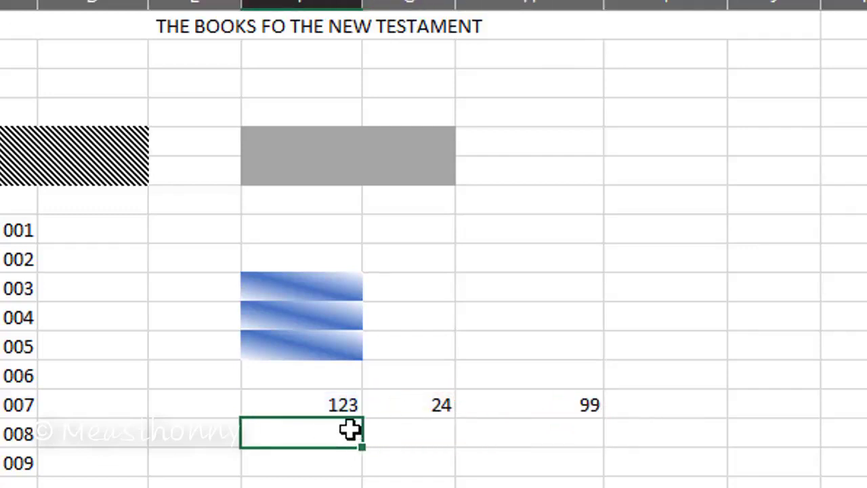
Enter 125 and 632 in row 15, beneath the 123 and 24 pair
text(125)
key(Return)
key(Up)
text(6)
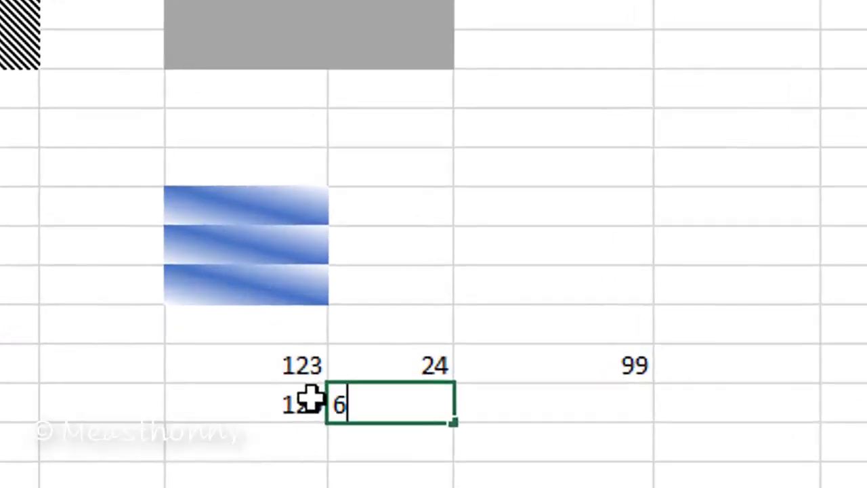
text(3)
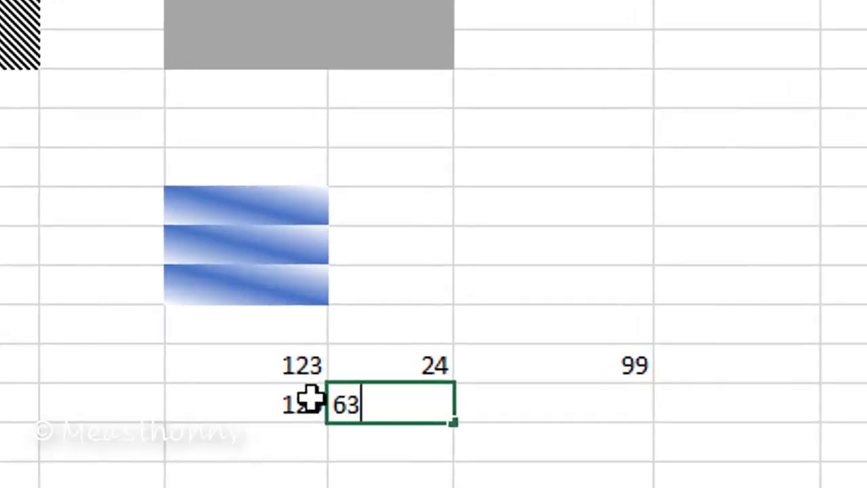
text(2)
Copy the subtraction formula from the 99 cell down one row into row 15
click(637, 359)
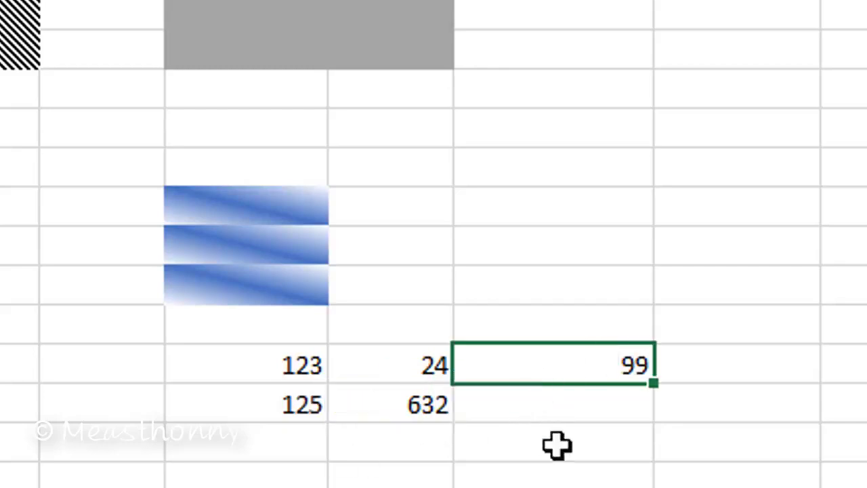
click(570, 406)
click(569, 365)
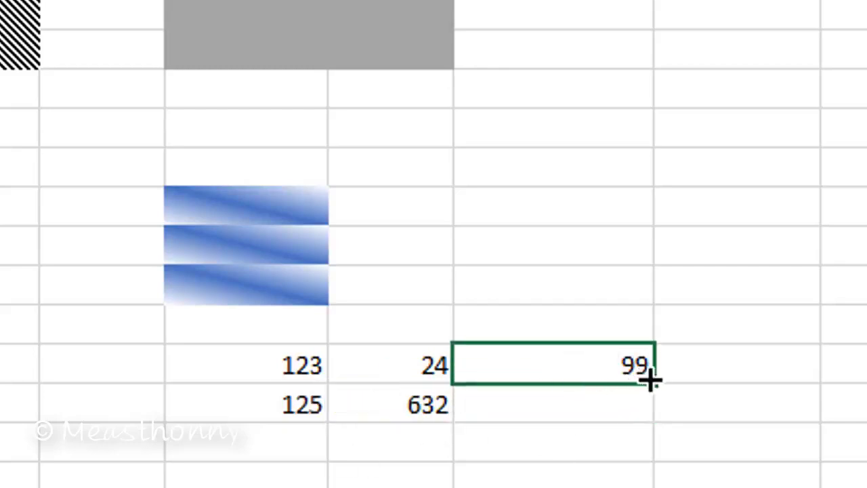
drag(653, 390, 654, 414)
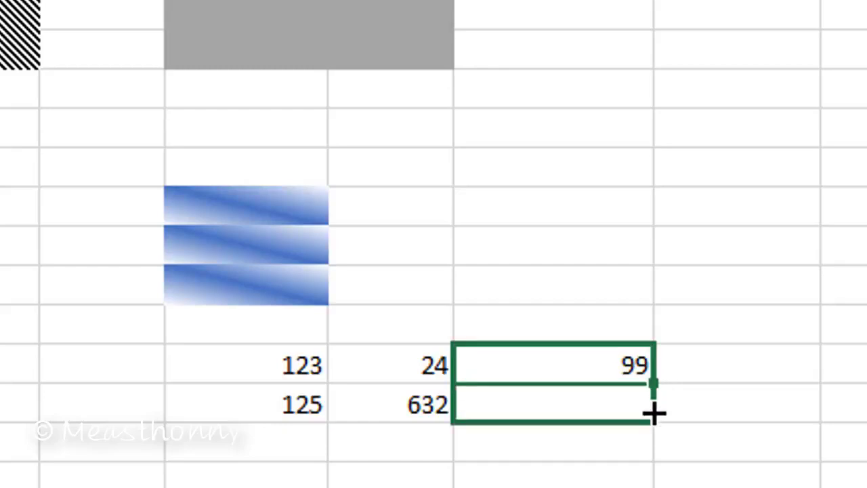